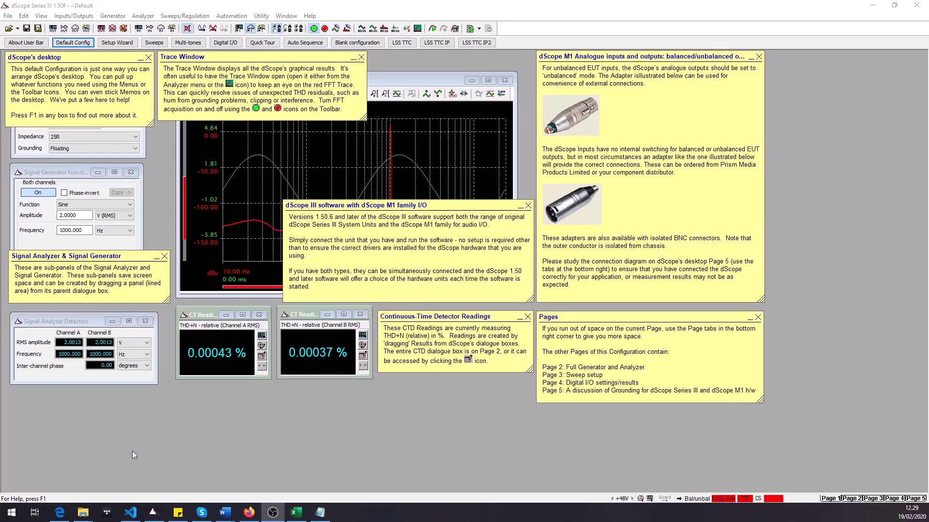
Show the nine A001–A009 test files in the 'dScope sample tests for Auto sequence' folder, then minimise Explorer.
mouse_move(83, 511)
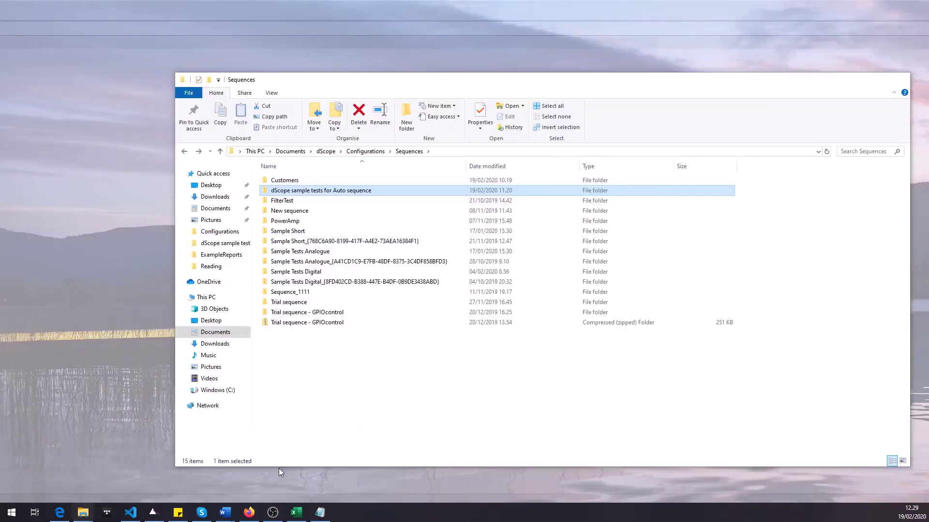
click(280, 468)
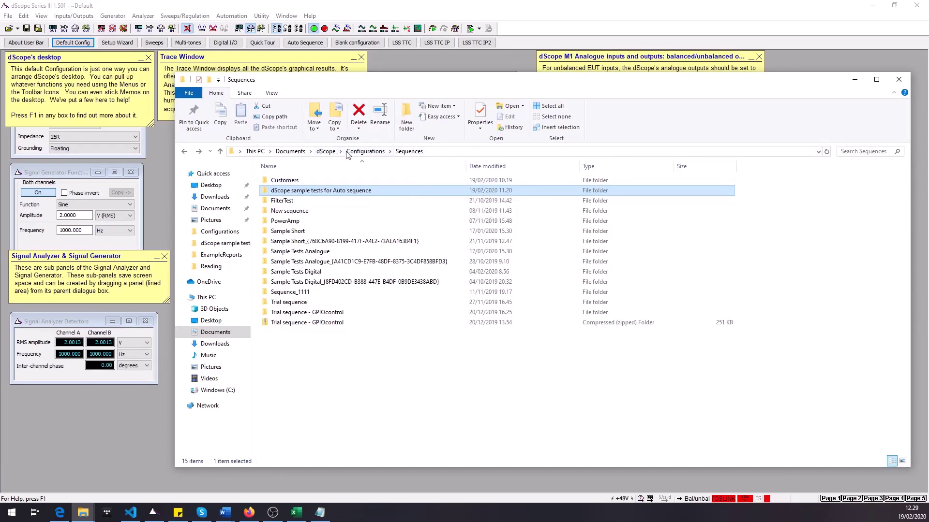
double_click(339, 191)
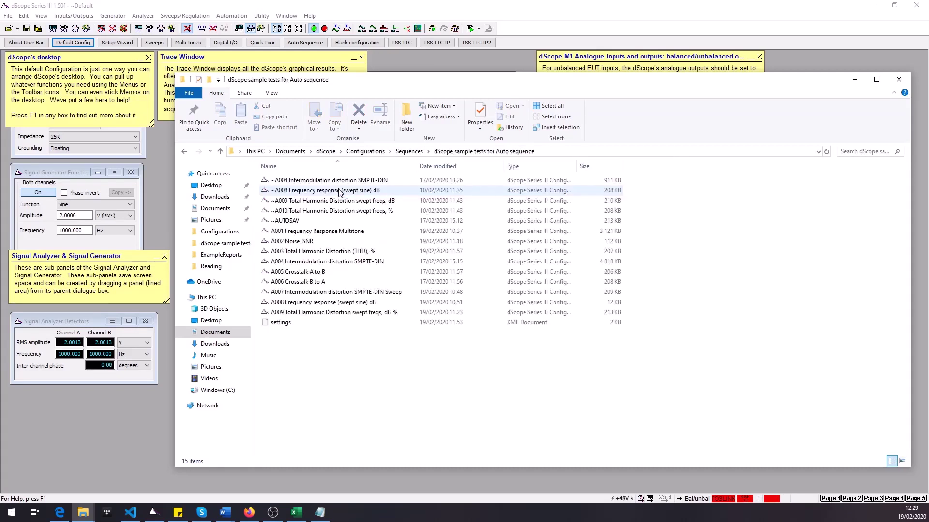
drag(634, 230, 515, 317)
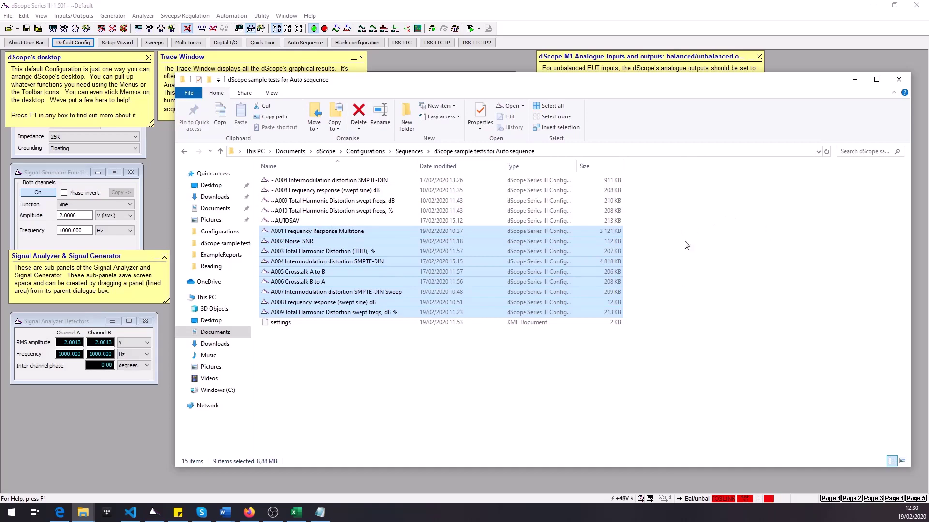
click(852, 79)
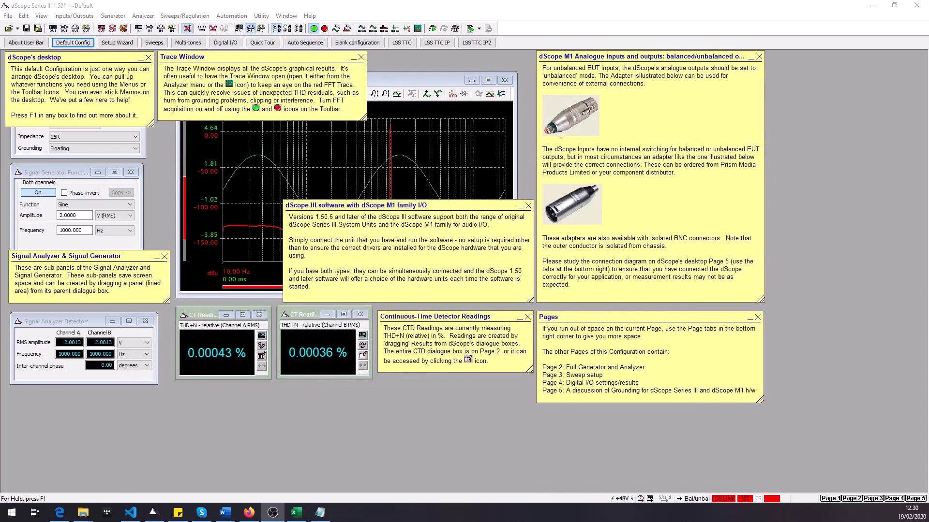
Bring up the Auto Sequence 2.037 window with its list of saved sequences and position it.
click(308, 44)
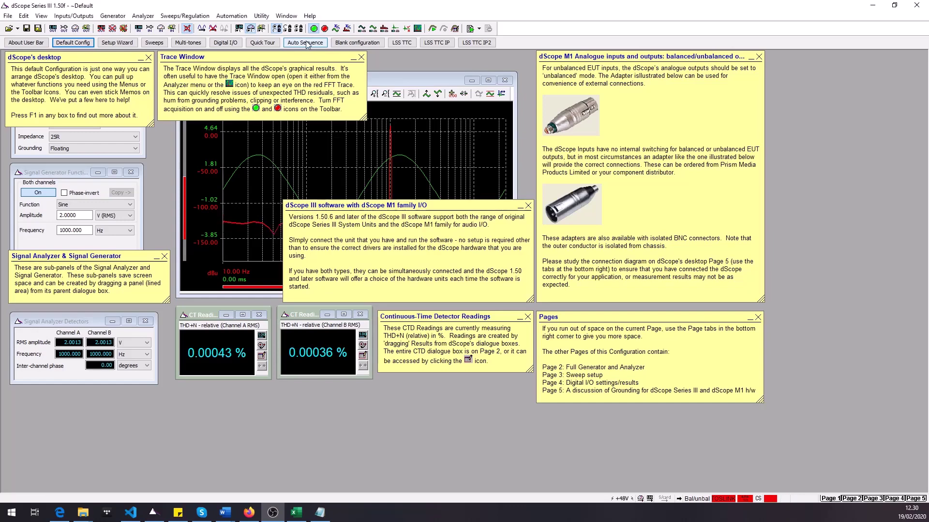
click(307, 44)
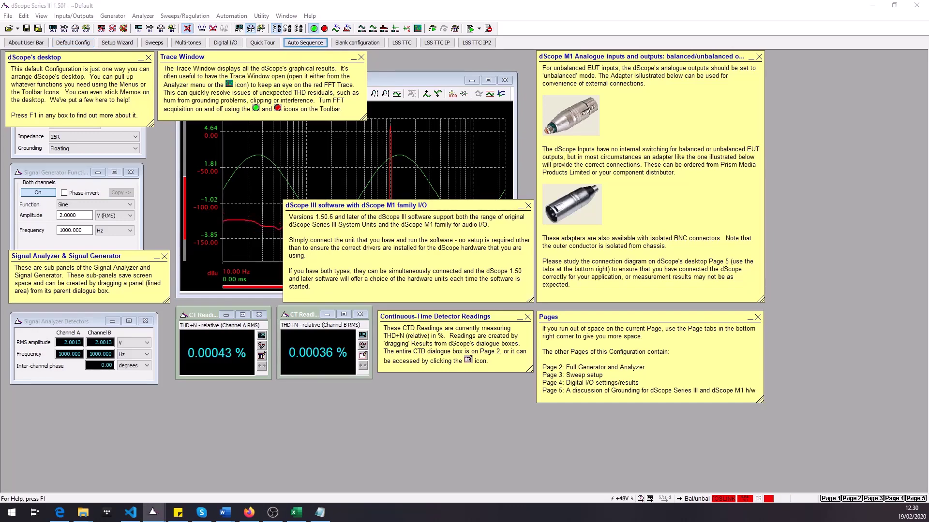
drag(619, 300, 523, 289)
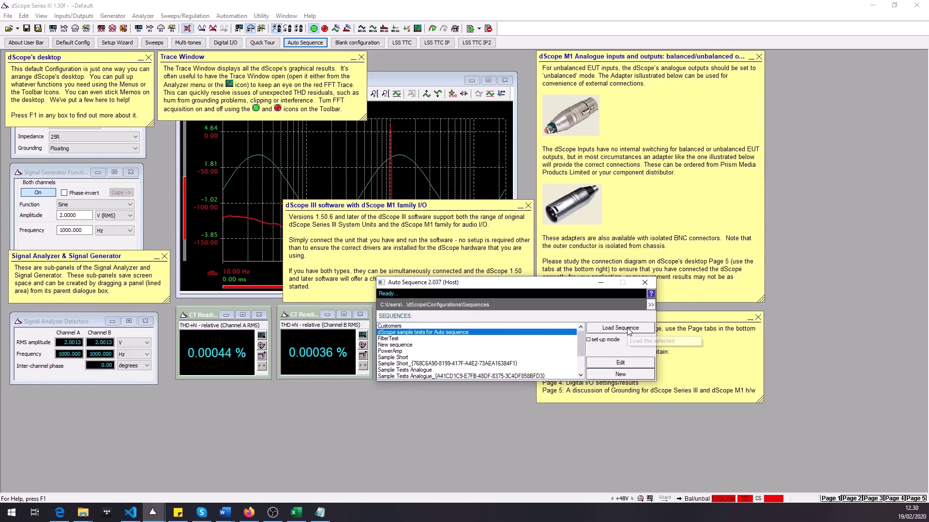
Load the 'dScope sample tests for Auto sequence' sequence, then load its A002 Noise, SNR test.
click(613, 329)
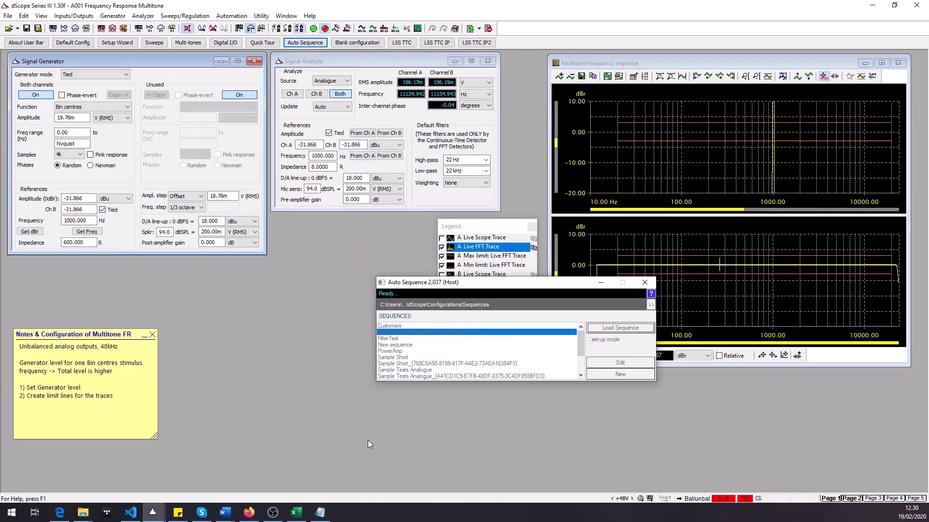
drag(528, 283, 339, 273)
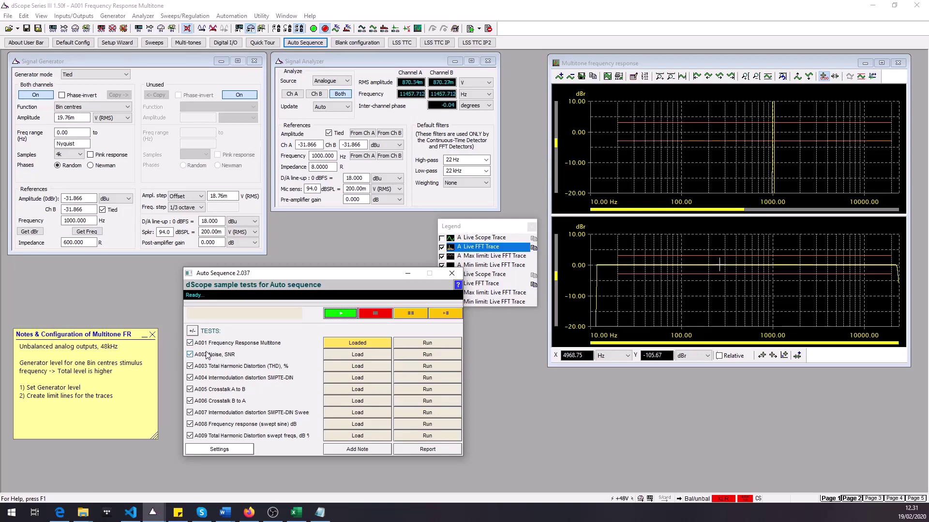
click(356, 354)
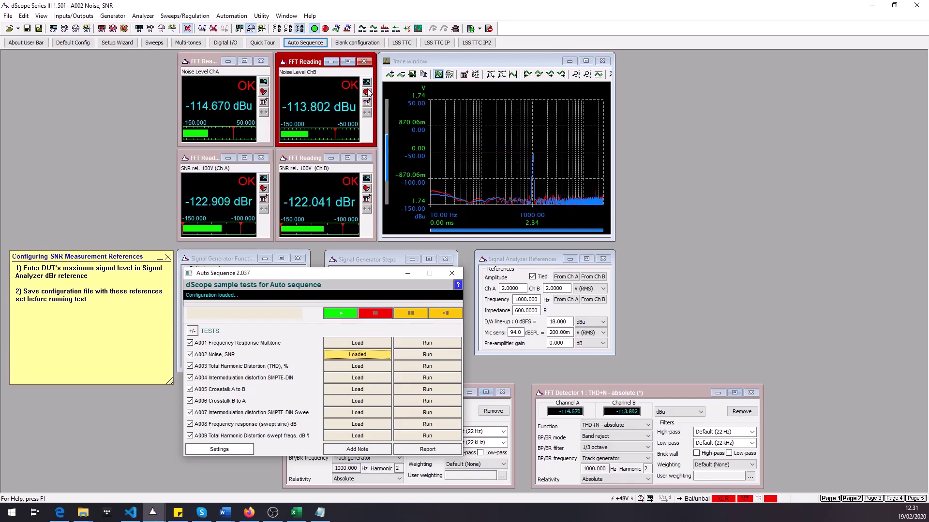
click(220, 80)
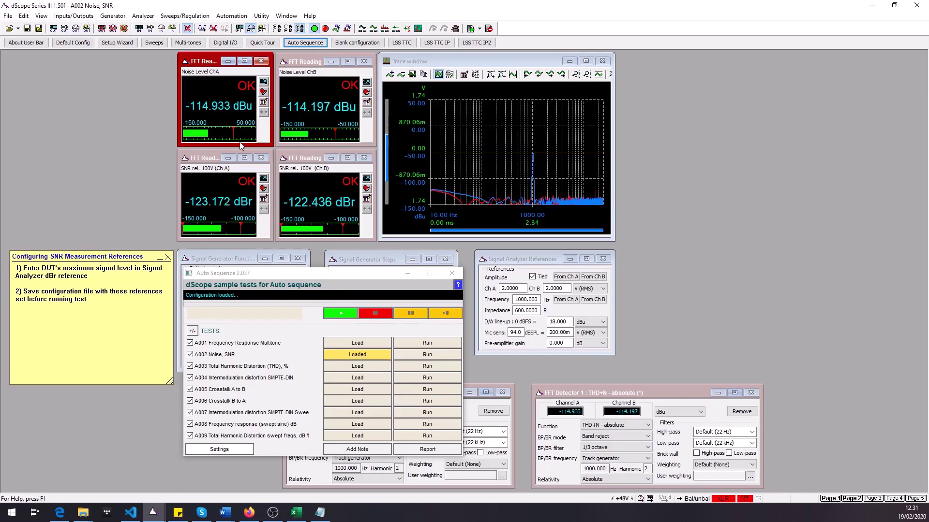
click(263, 92)
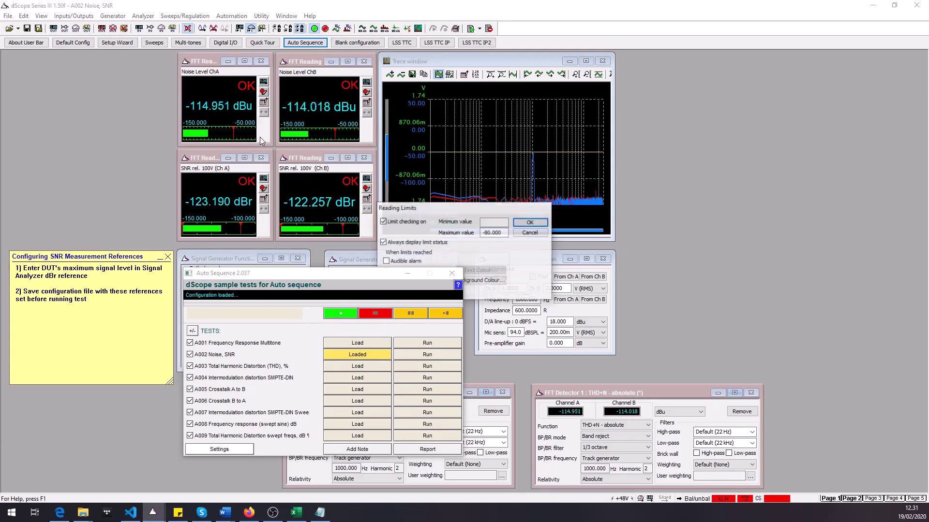
mouse_move(426, 208)
mouse_down()
mouse_move(737, 115)
mouse_move(715, 117)
mouse_up()
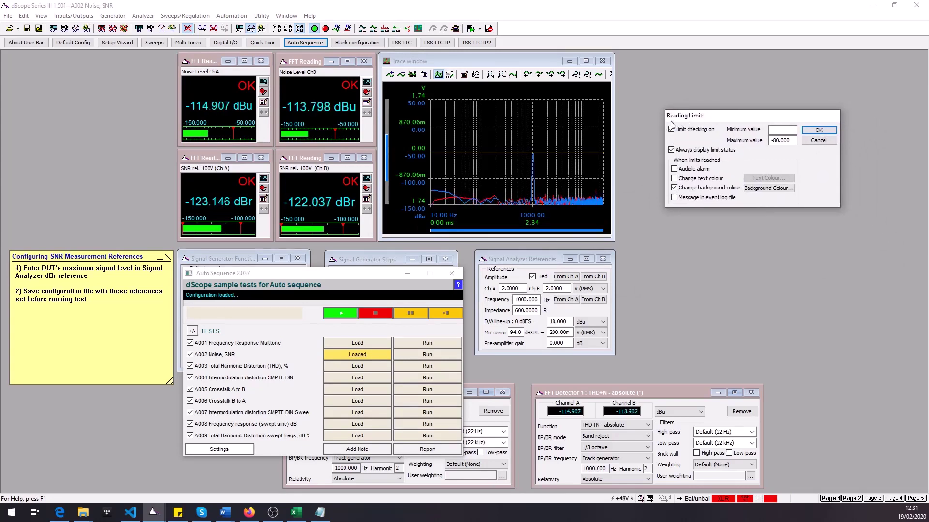
click(820, 130)
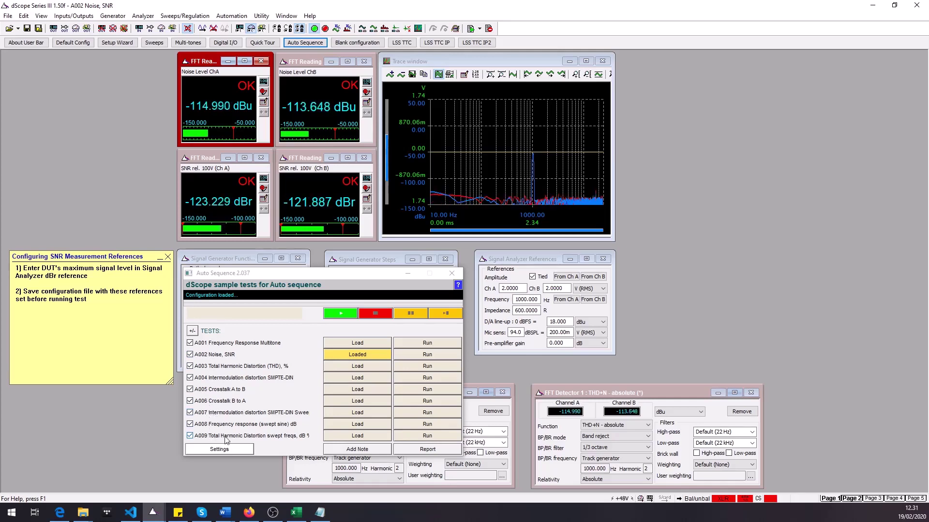
Load A008 Frequency response (swept sine) dB, a 20000–20 Hz, 20-step logarithmic sweep.
click(357, 424)
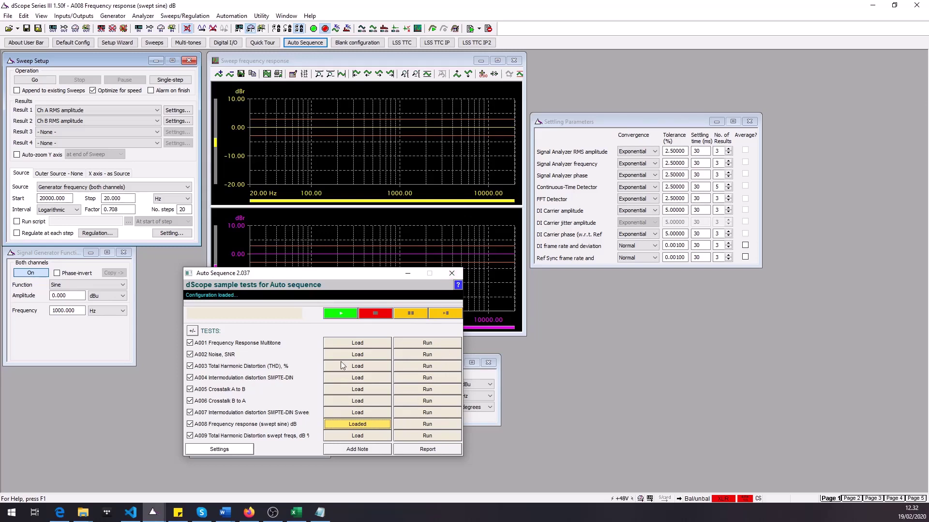
Run all nine tests in 01m 21s; only A003 THD fails.
click(341, 315)
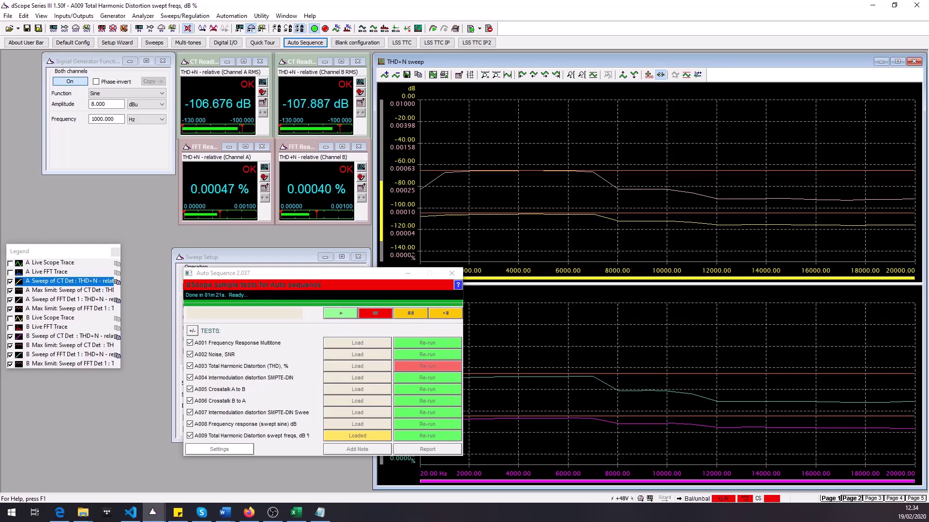
Dismiss the FAIL notice and load the failed A003 Total Harmonic Distortion (THD), % test.
drag(653, 216, 561, 200)
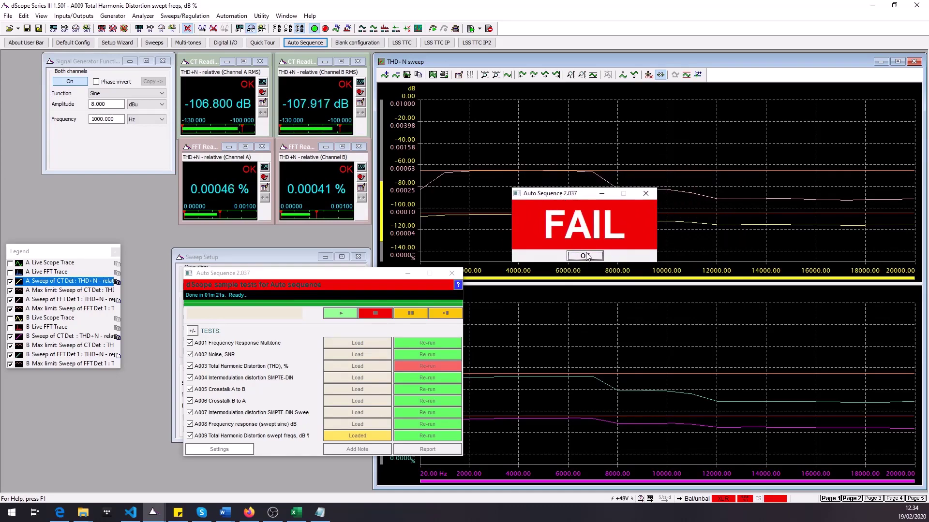
click(585, 256)
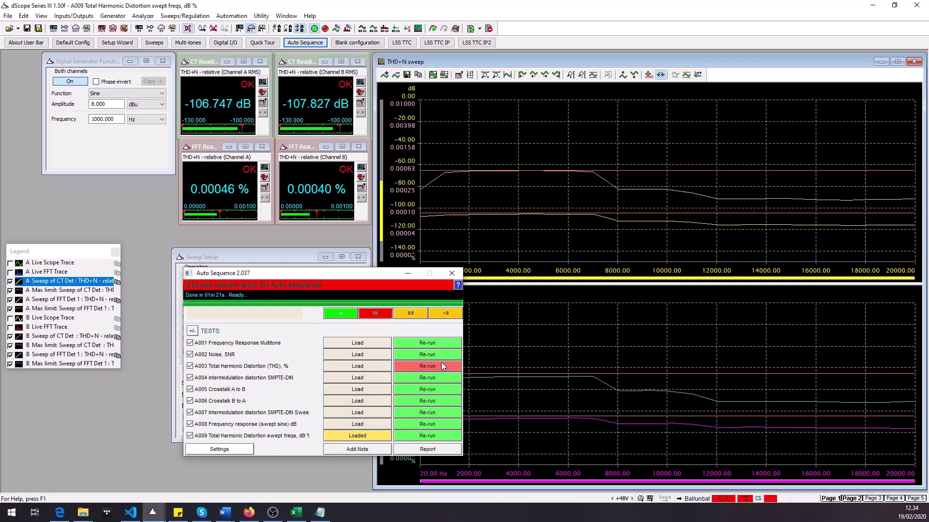
click(360, 368)
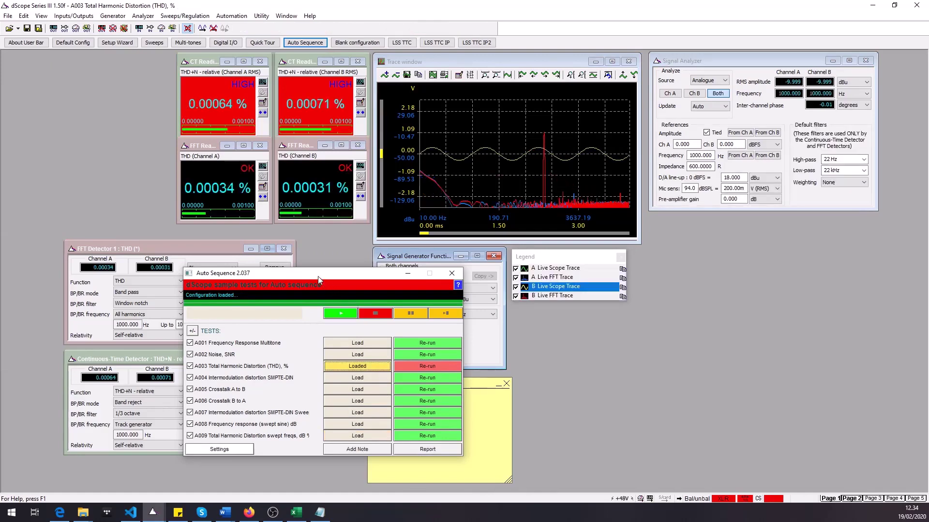
Set the generator amplitude to 8.000 dBu and re-run A003 THD so it passes.
drag(316, 275, 742, 285)
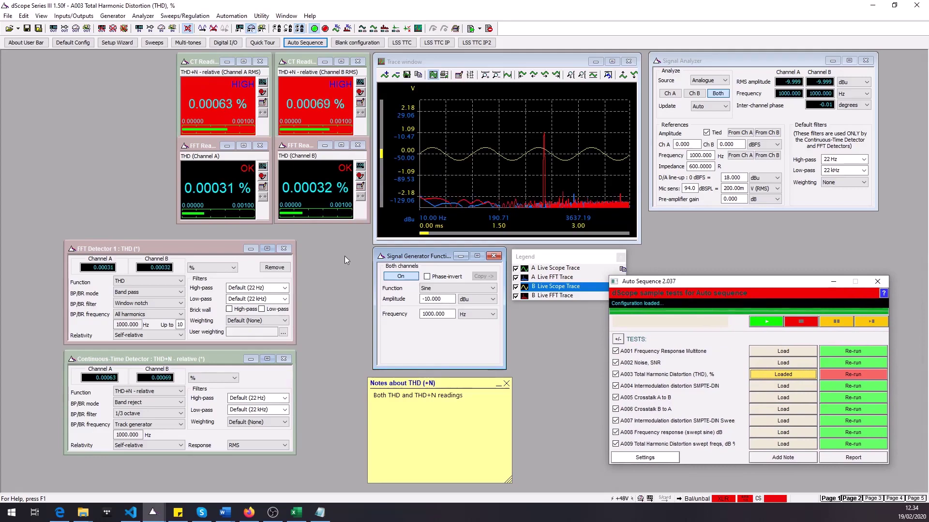
click(447, 299)
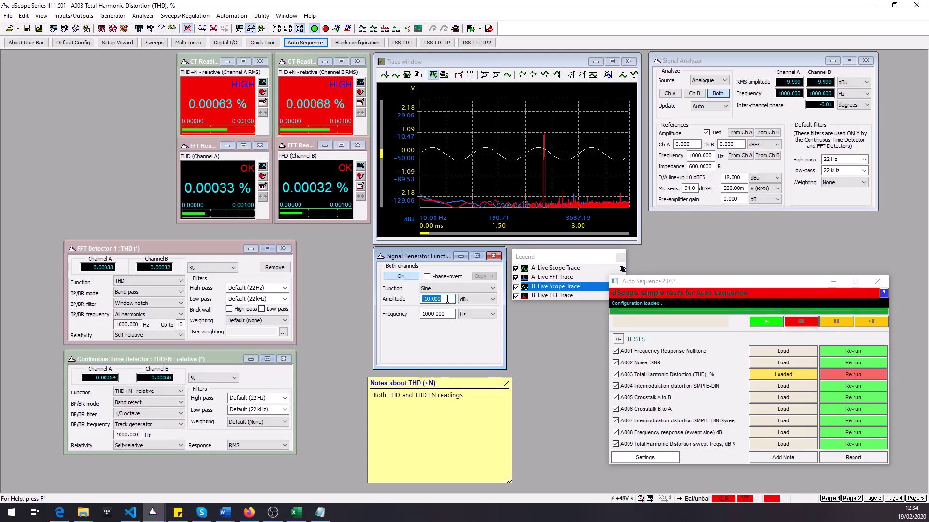
text(8)
key(Return)
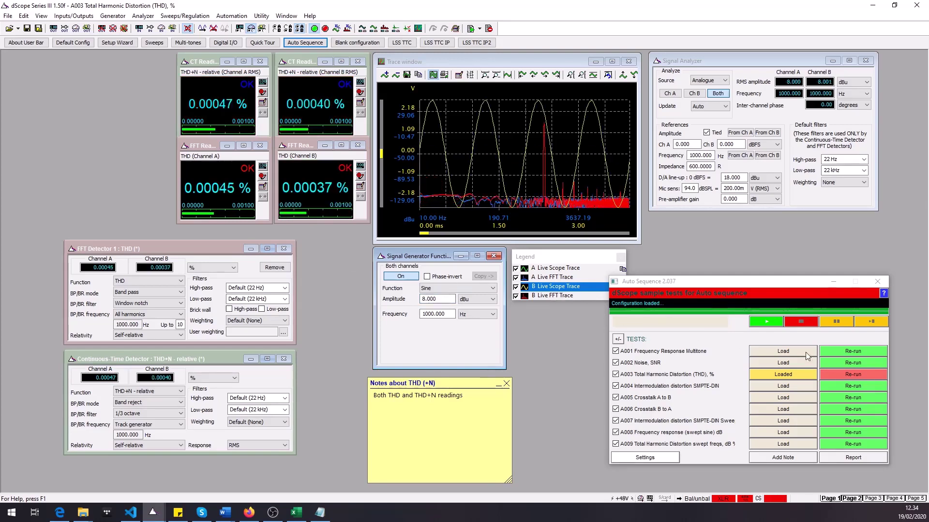
click(862, 377)
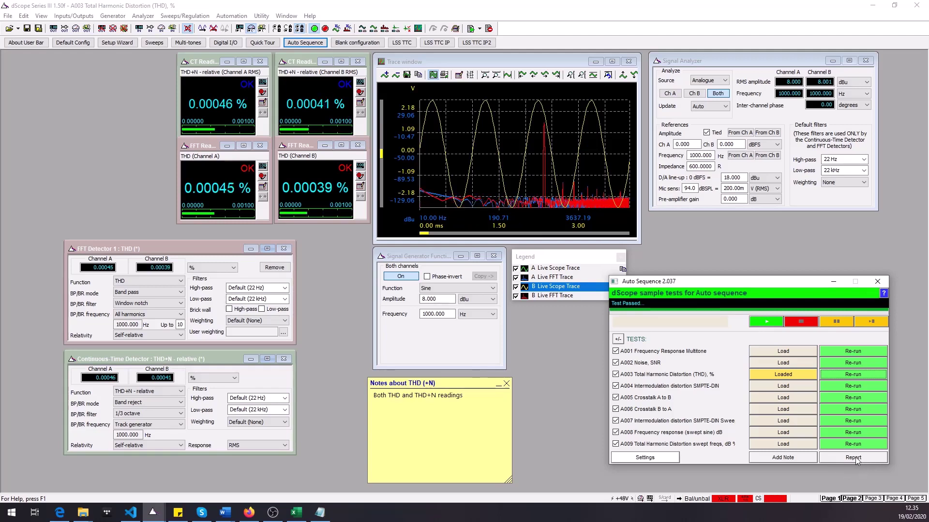
Generate the HTML sequence report and inspect its Generator Settings text for both channels.
click(854, 458)
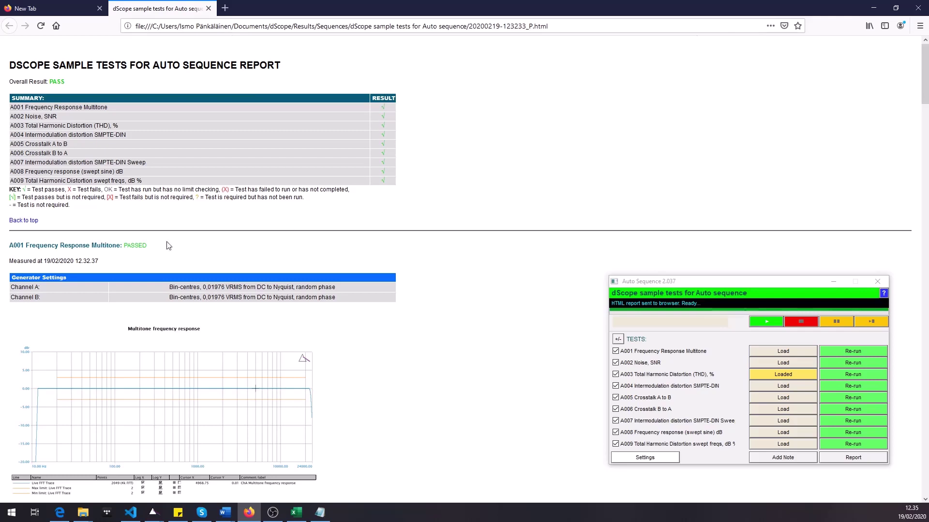
scroll(87, 256, down, 3)
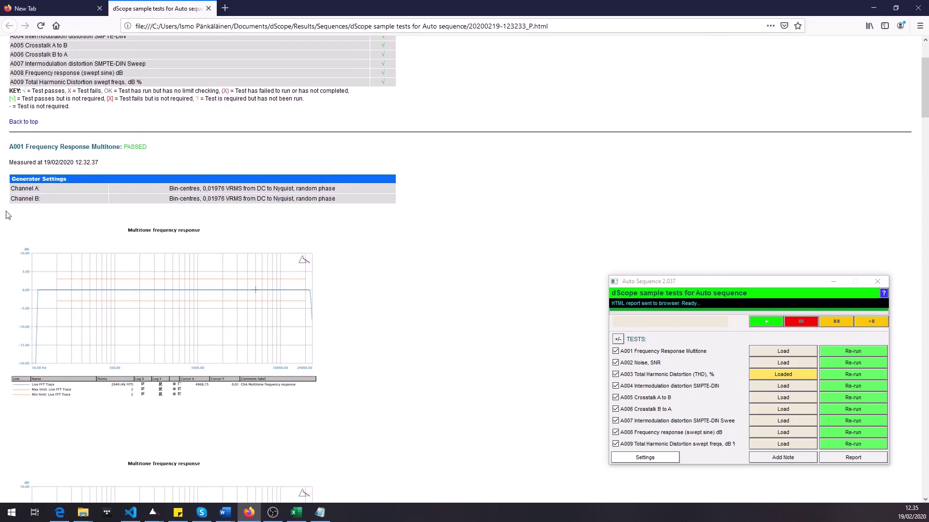
scroll(12, 250, down, 3)
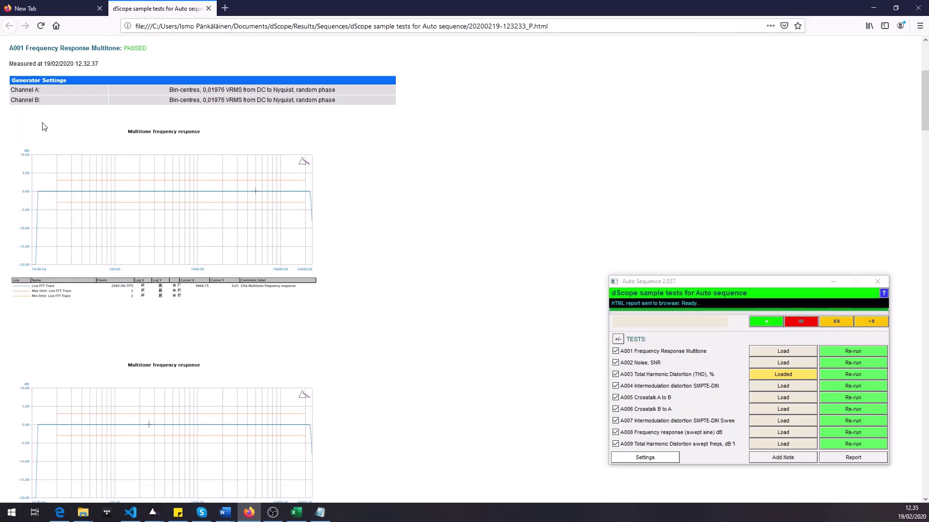
triple_click(71, 78)
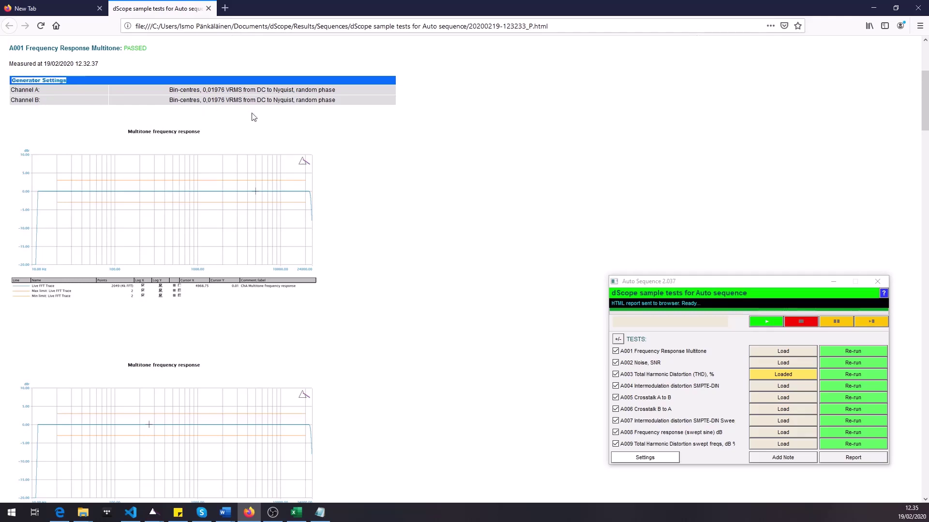
click(284, 118)
drag(320, 102, 168, 91)
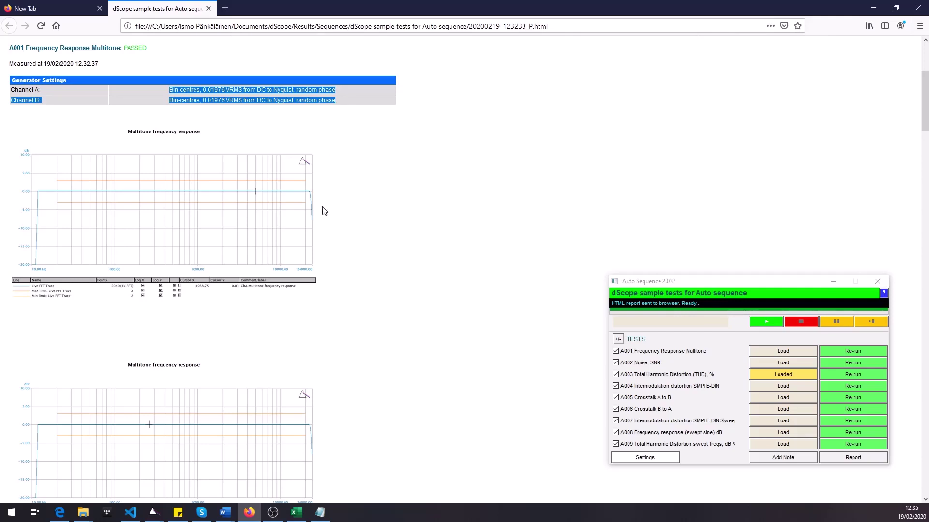
click(347, 98)
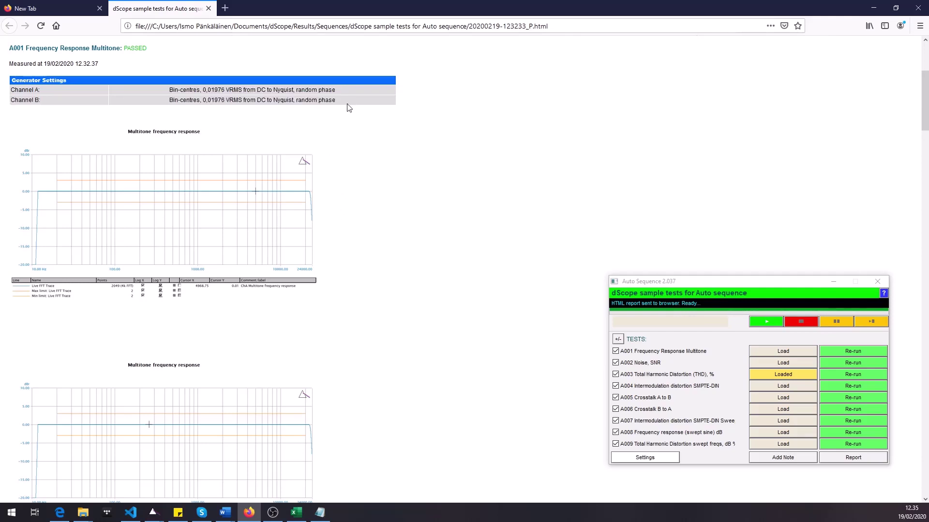
Scroll through the A004–A009 PASSED results down to the THD+N sweep graphs.
scroll(218, 307, down, 7)
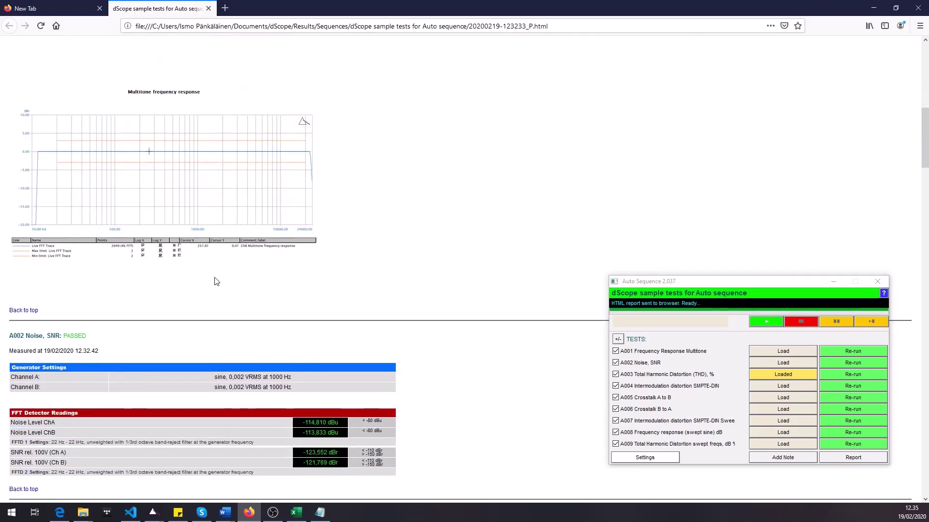
scroll(287, 373, down, 5)
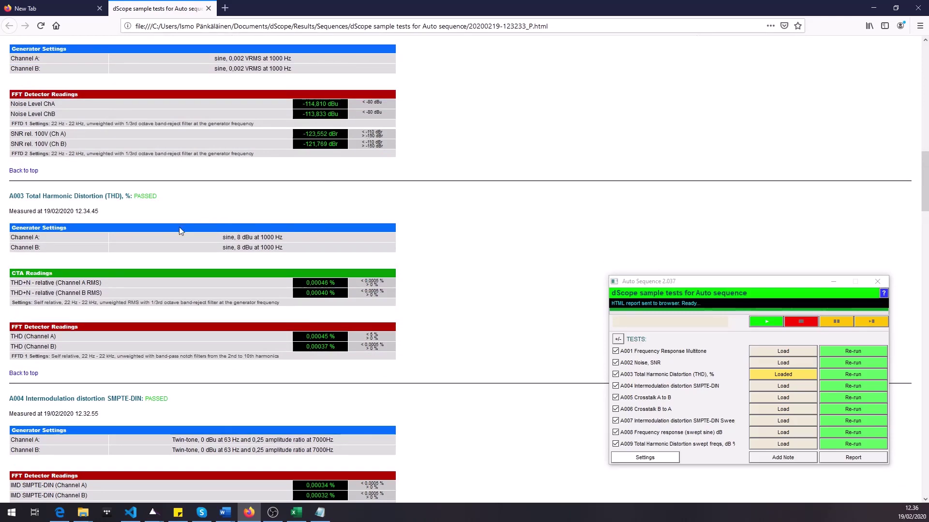
scroll(180, 231, down, 3)
scroll(124, 193, down, 2)
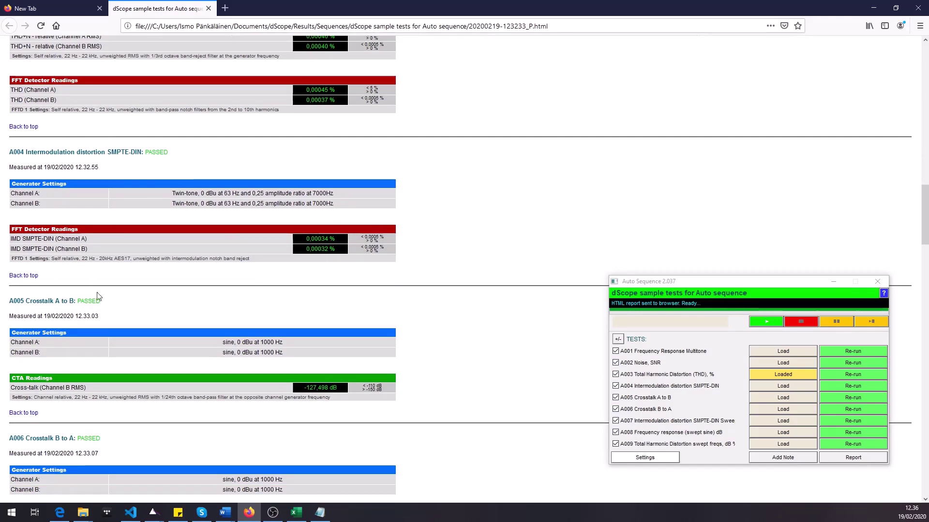
scroll(162, 288, down, 5)
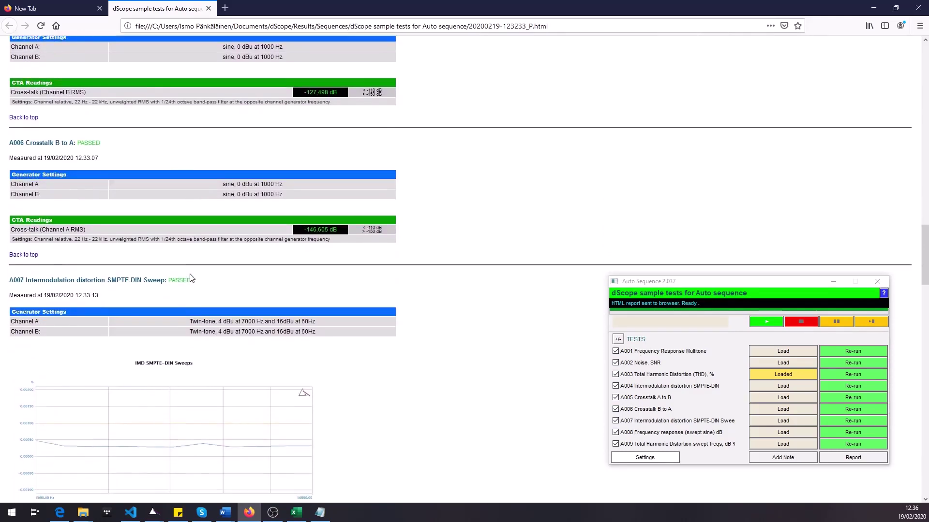
scroll(189, 273, down, 2)
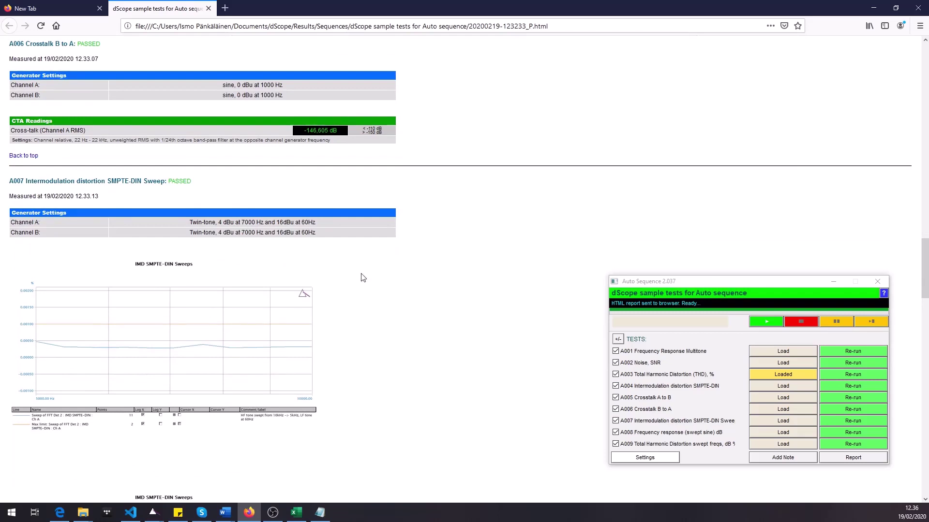
scroll(188, 328, down, 5)
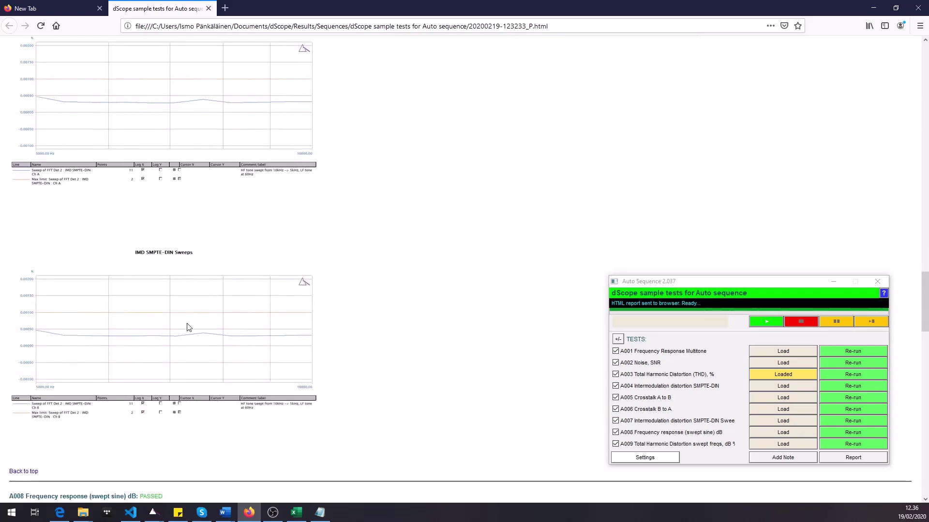
scroll(189, 328, down, 17)
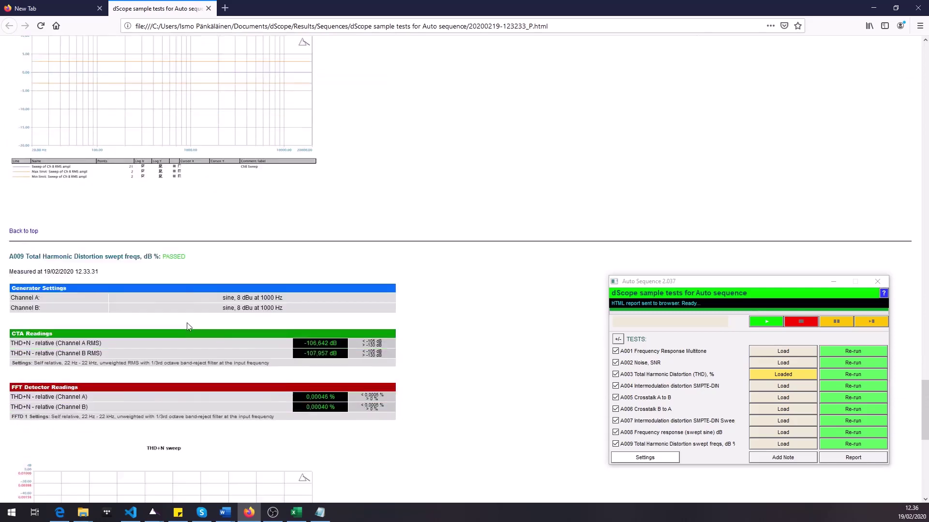
scroll(186, 323, down, 8)
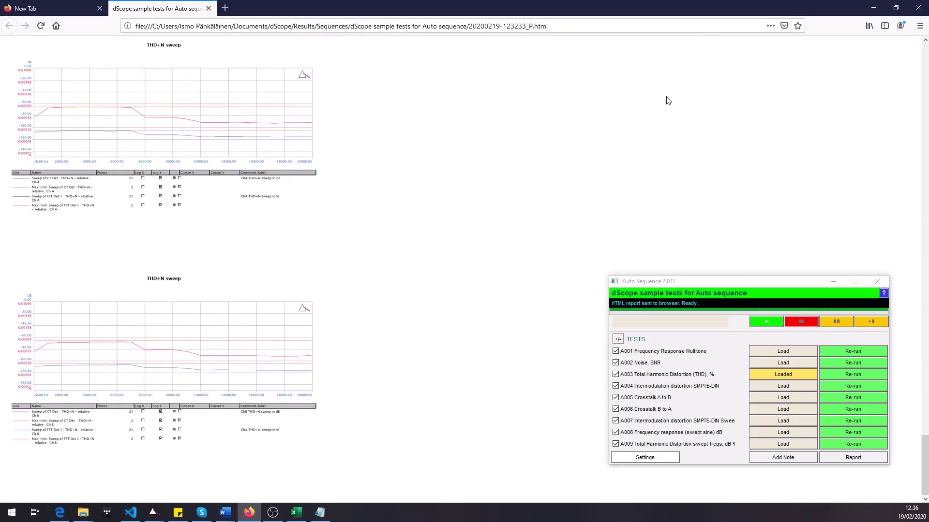
Print the report to testreport.pdf via Microsoft Print to PDF, replacing the existing file.
click(920, 26)
click(822, 243)
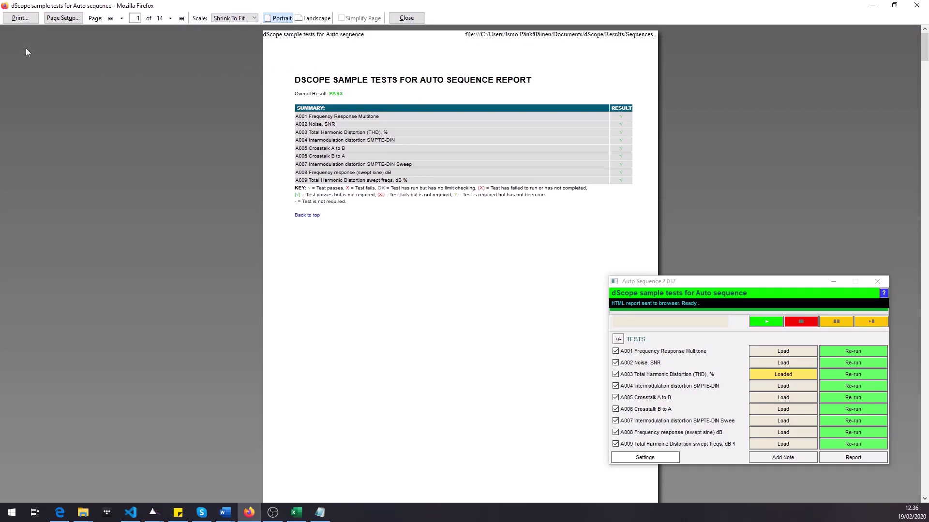
click(21, 18)
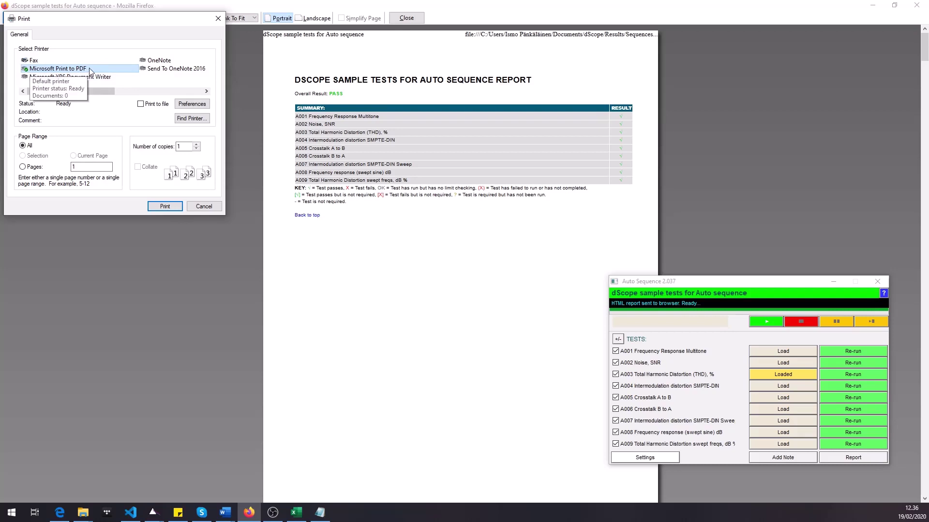
click(167, 207)
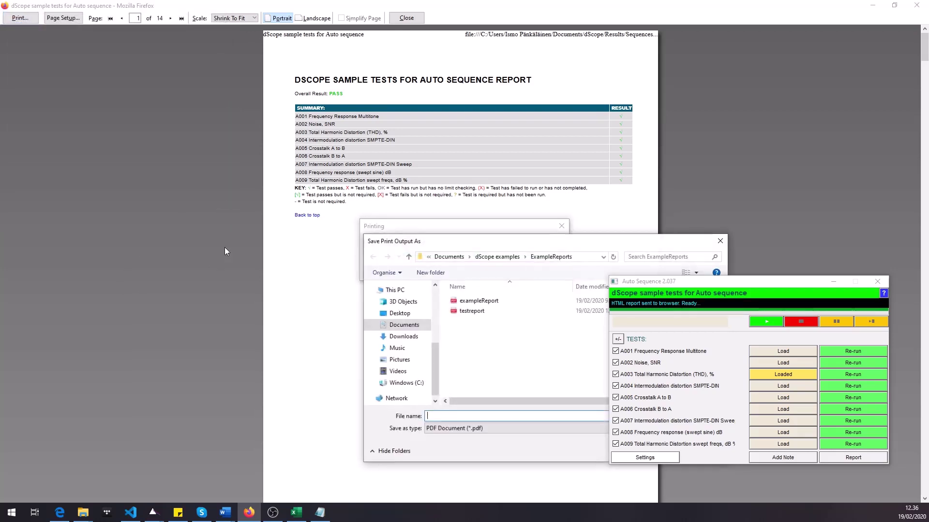
double_click(503, 312)
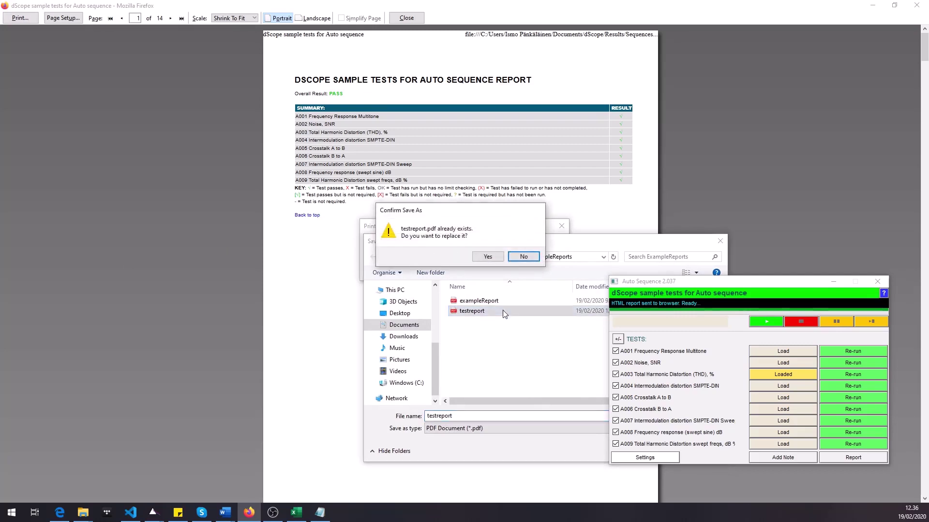
click(490, 256)
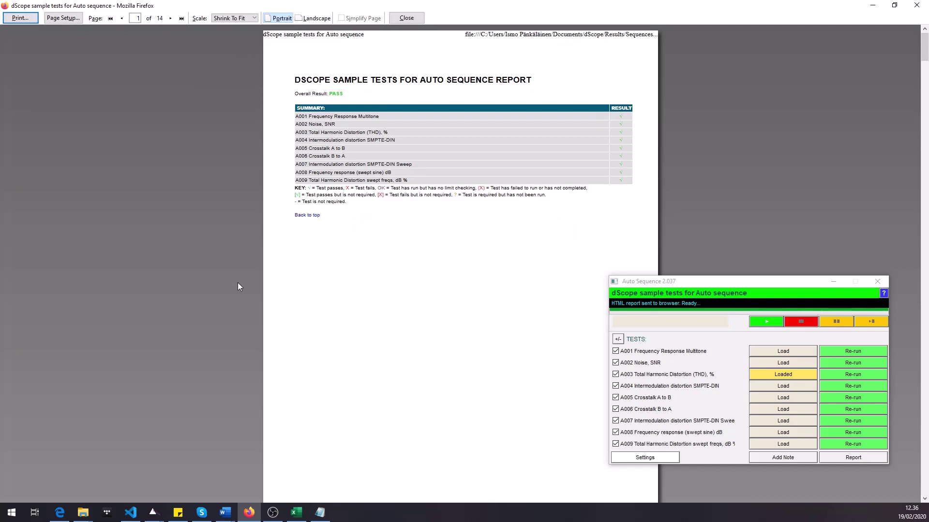
click(924, 5)
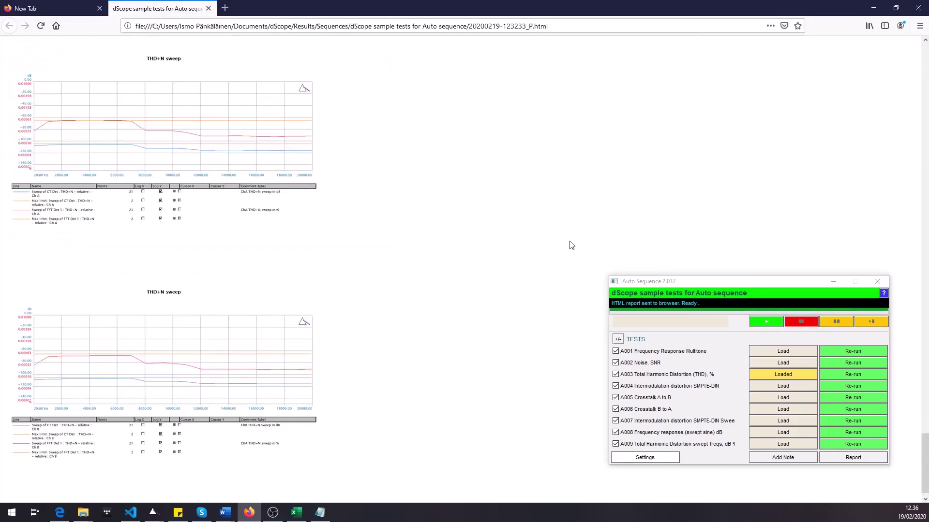
Minimise Firefox and show the Auto Sequence settings dialog centred on screen.
click(871, 7)
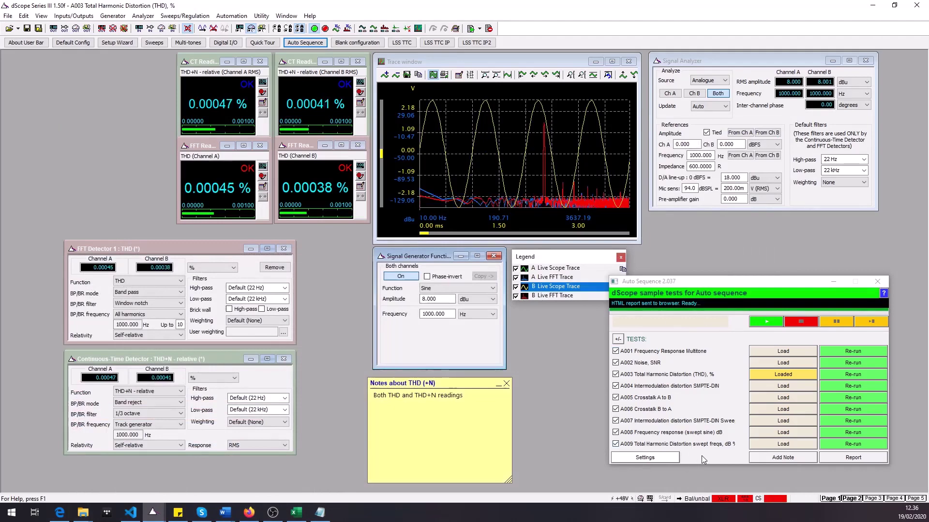
click(653, 457)
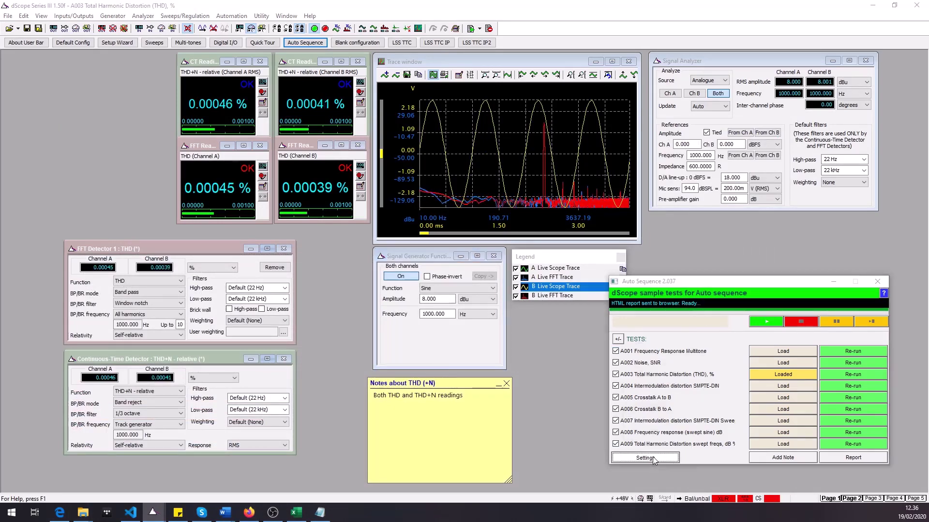
drag(741, 291, 425, 132)
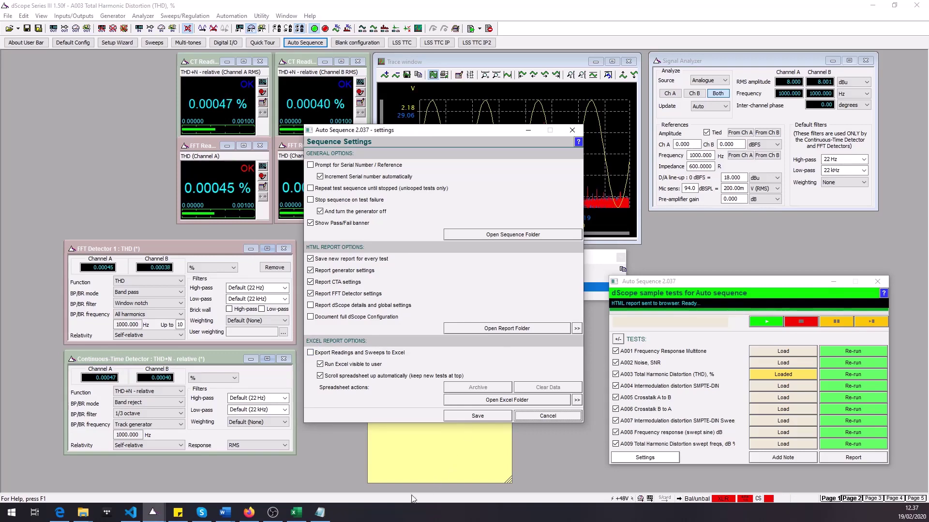
Cancel the Auto Sequence settings dialog to reveal the Excel Results sheet with its PASS row.
click(523, 414)
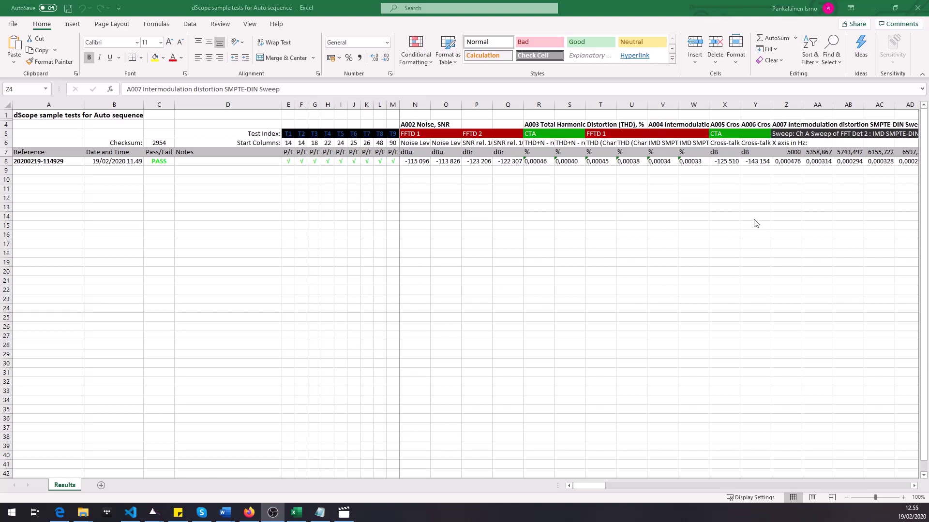
click(873, 7)
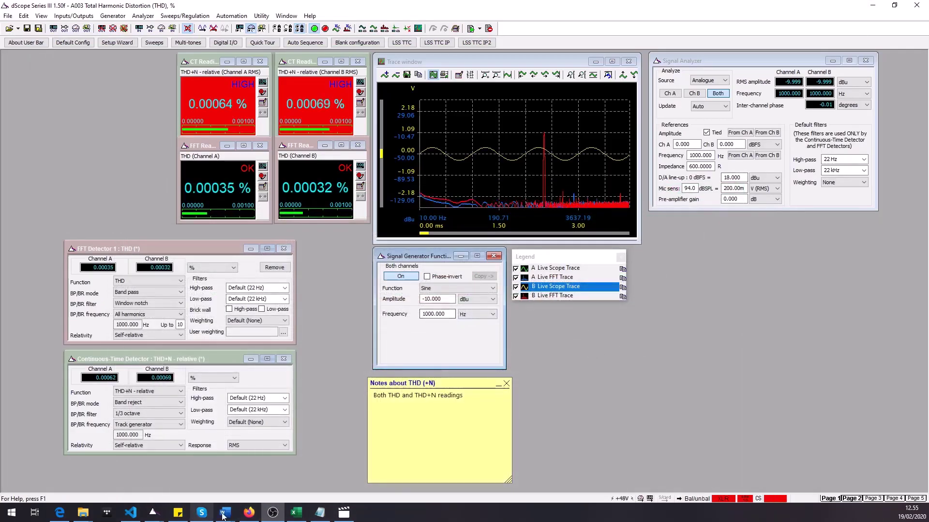
click(319, 513)
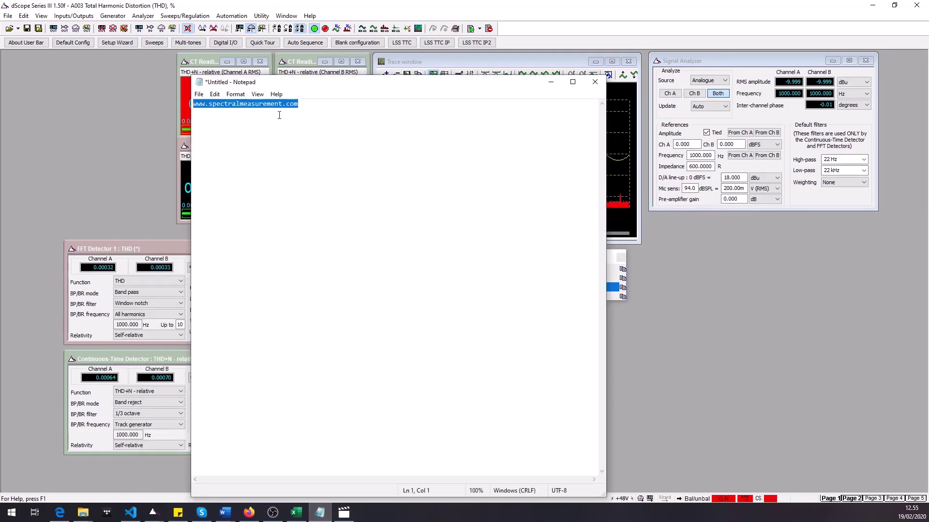
click(313, 108)
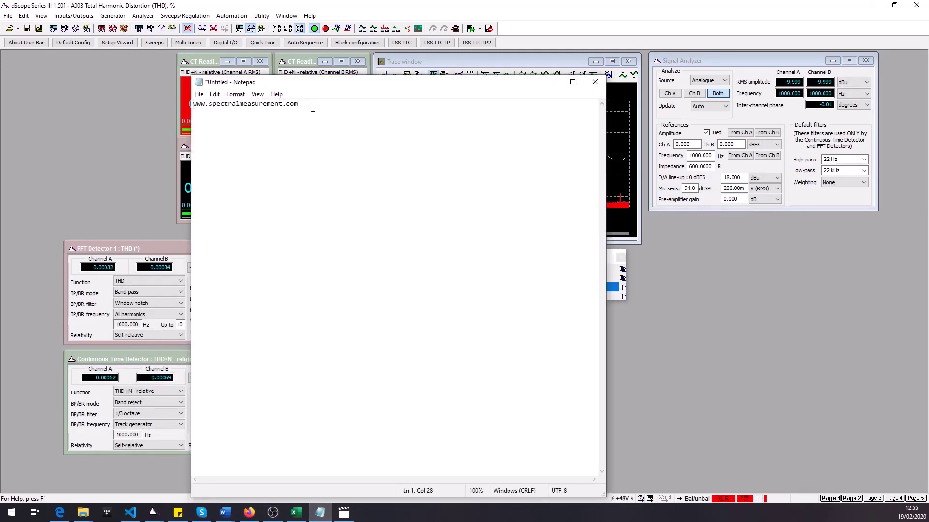